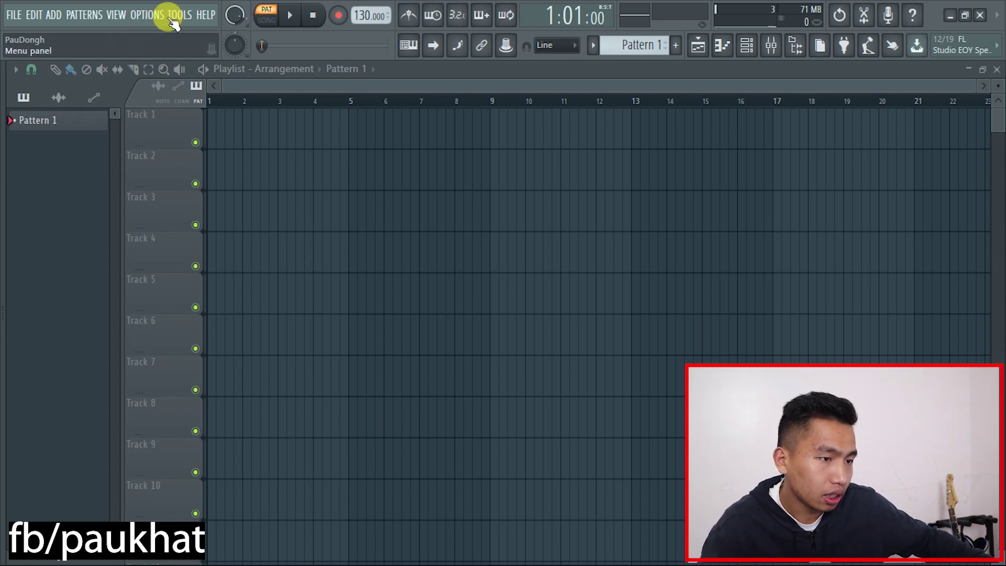
Step: Check the ASIO4ALL v2 device list in the audio settings for the Scarlett 2i2 USB, and close the settings
{"action": "left_click", "coordinate": [145, 15]}
{"action": "left_click", "coordinate": [176, 62]}
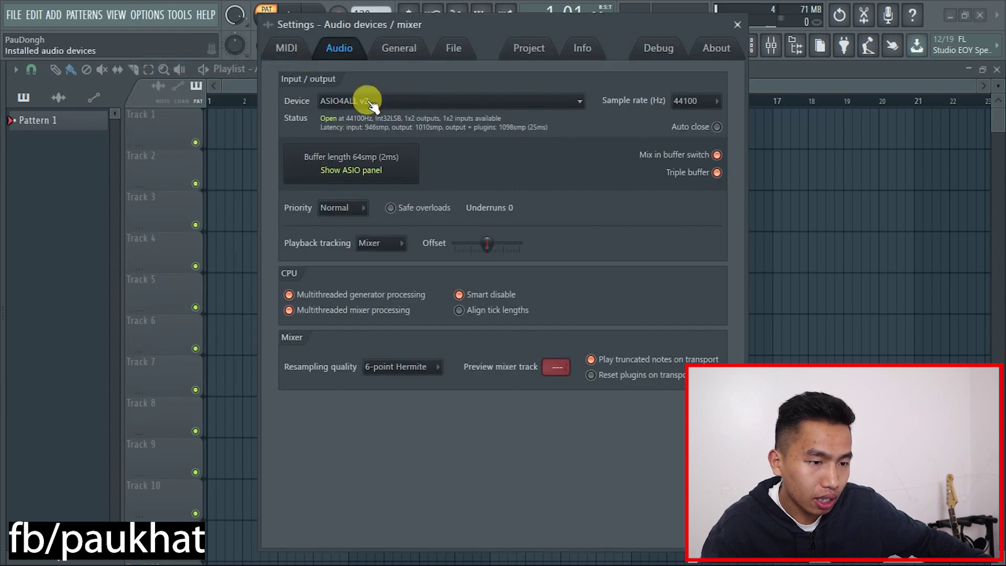
{"action": "left_click", "coordinate": [375, 175]}
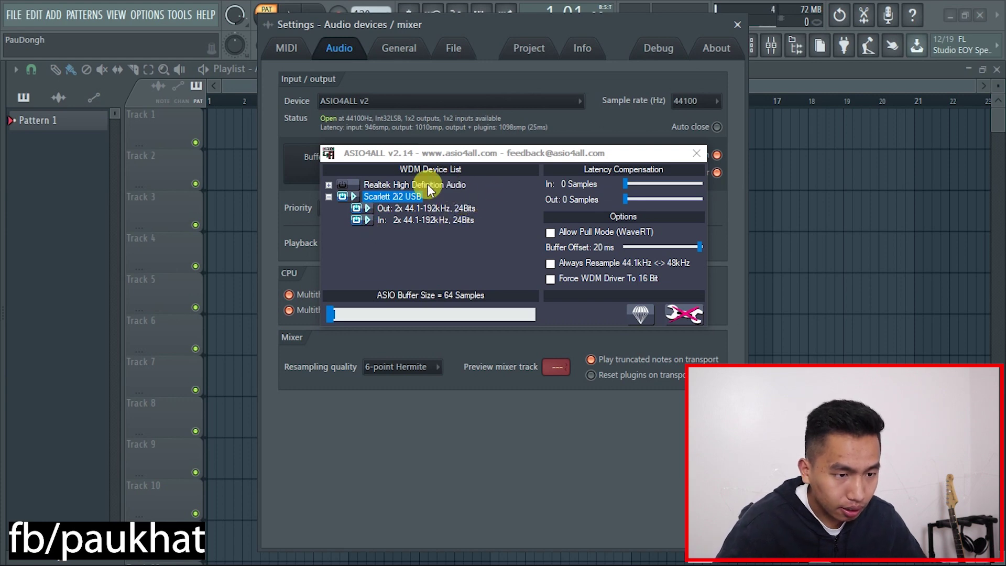
{"action": "left_click_drag", "start_coordinate": [369, 158], "coordinate": [356, 159]}
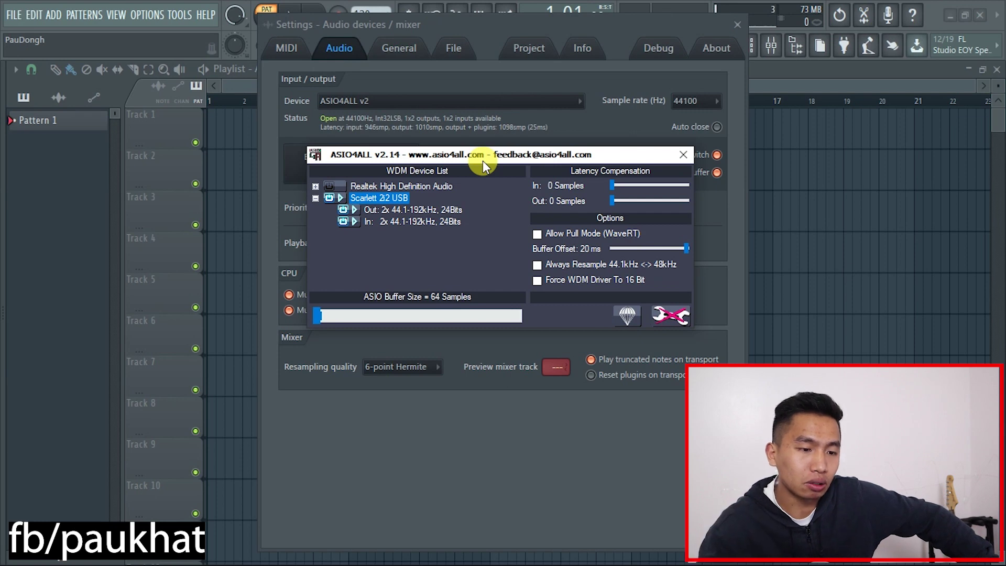
{"action": "left_click", "coordinate": [683, 154]}
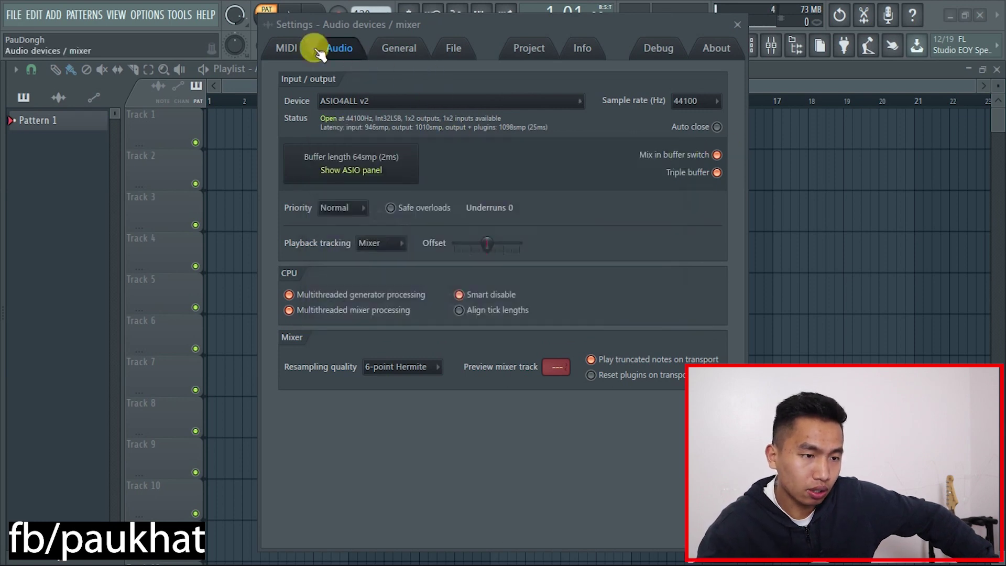
{"action": "left_click", "coordinate": [736, 25]}
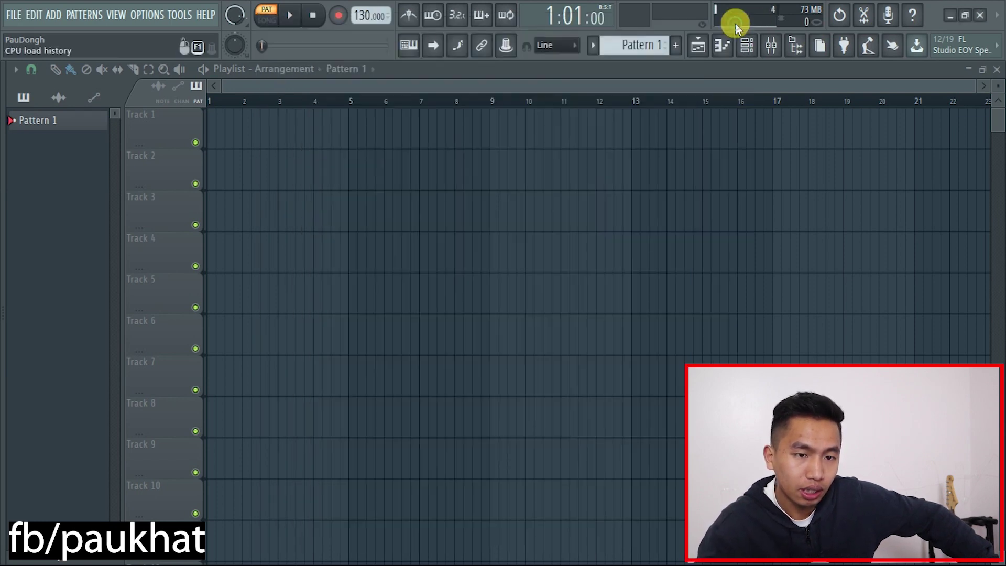
Step: Set the audio input source of the Insert 1 mixer track to the mono input Scarlett 2i2 USB 1
{"action": "left_click", "coordinate": [707, 50]}
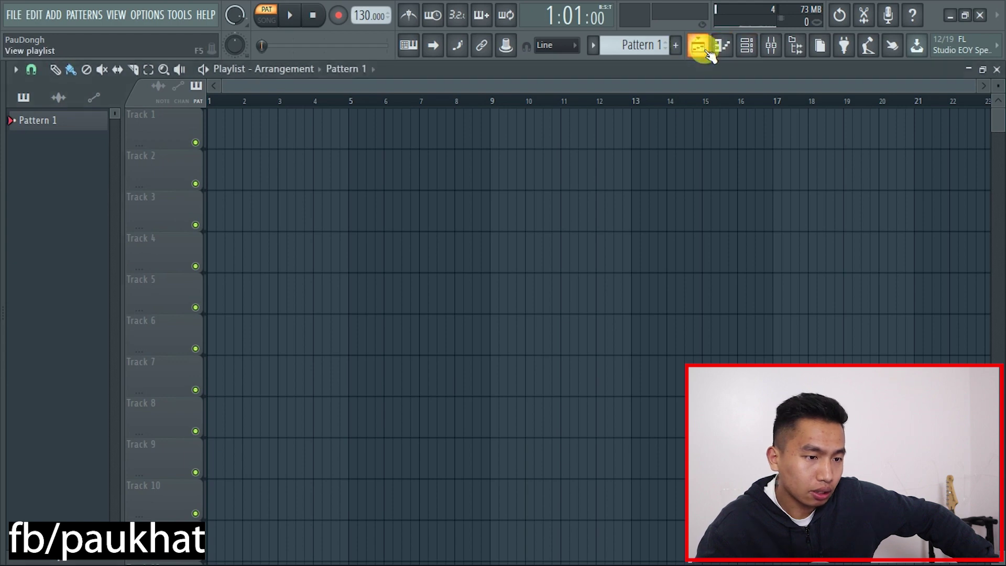
{"action": "left_click", "coordinate": [774, 47]}
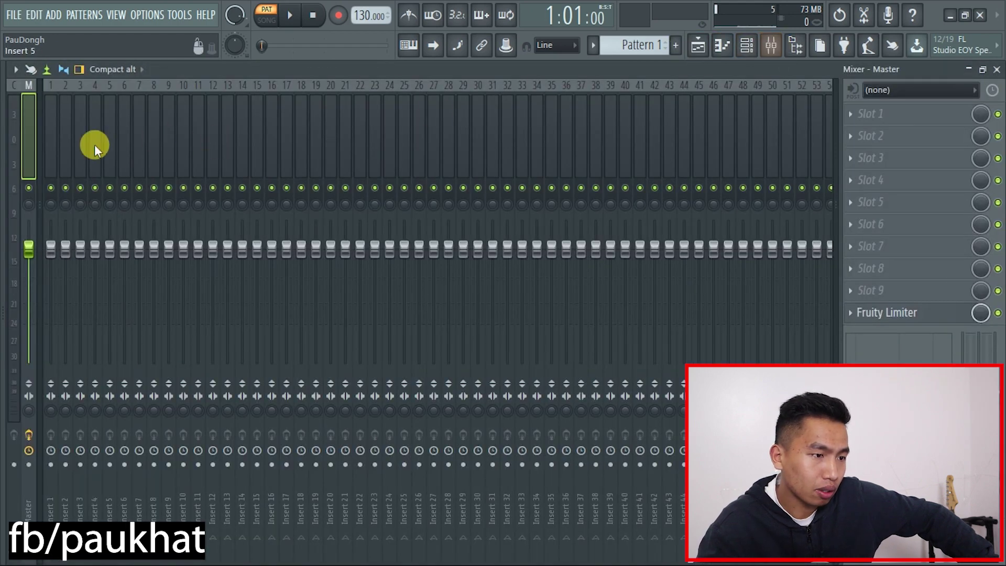
{"action": "left_click", "coordinate": [51, 134]}
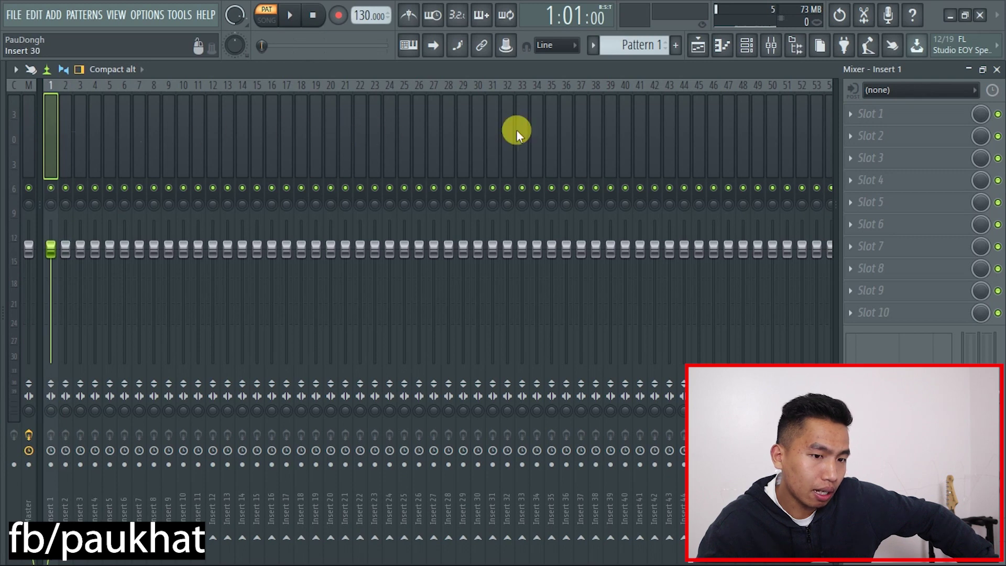
{"action": "left_click", "coordinate": [243, 127]}
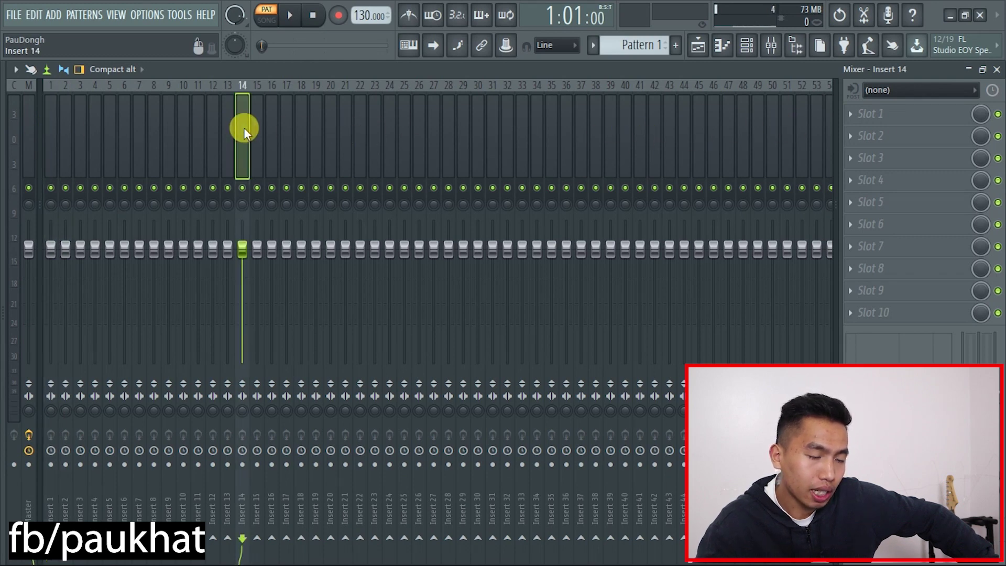
{"action": "left_click", "coordinate": [56, 113]}
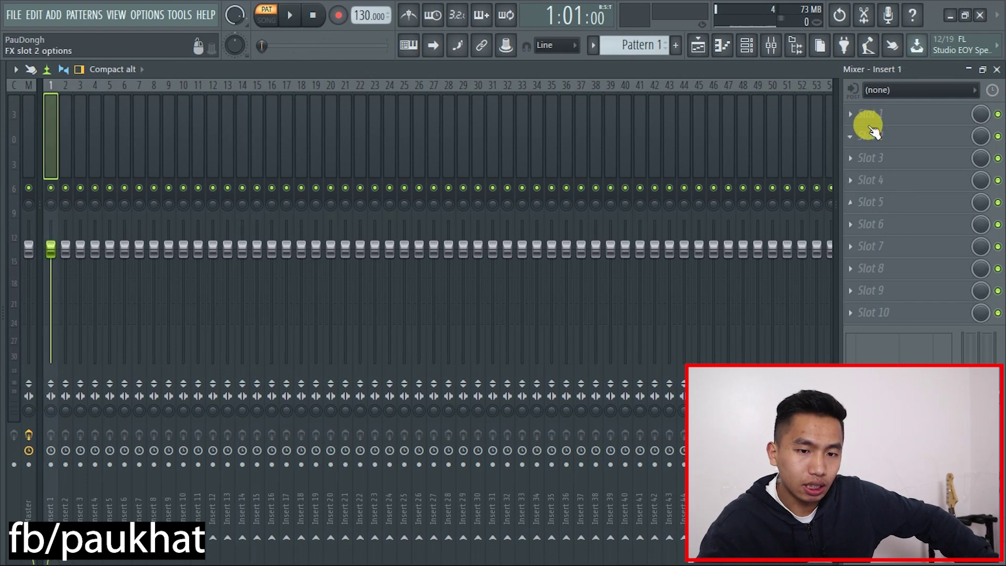
{"action": "left_click", "coordinate": [910, 89]}
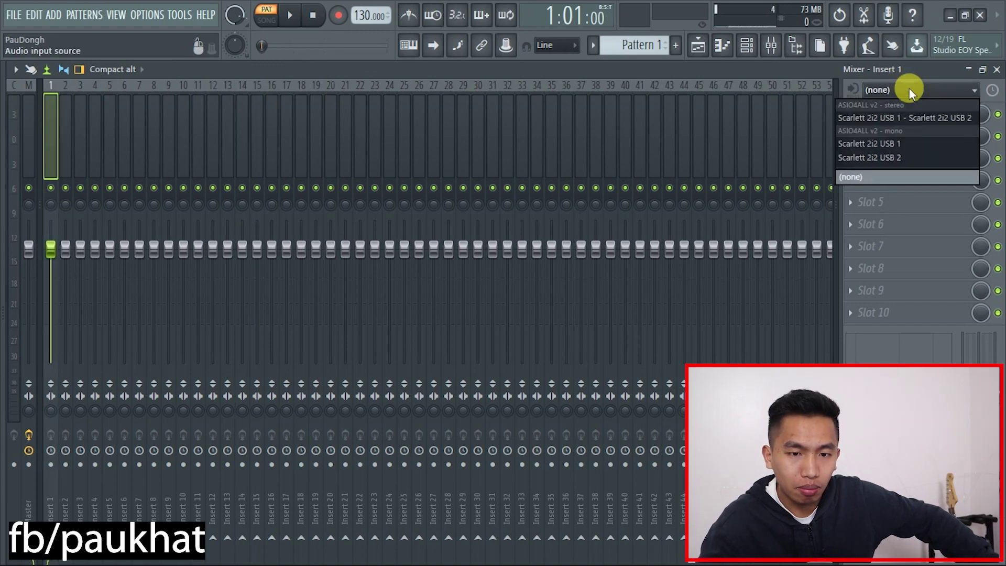
{"action": "left_click", "coordinate": [888, 147]}
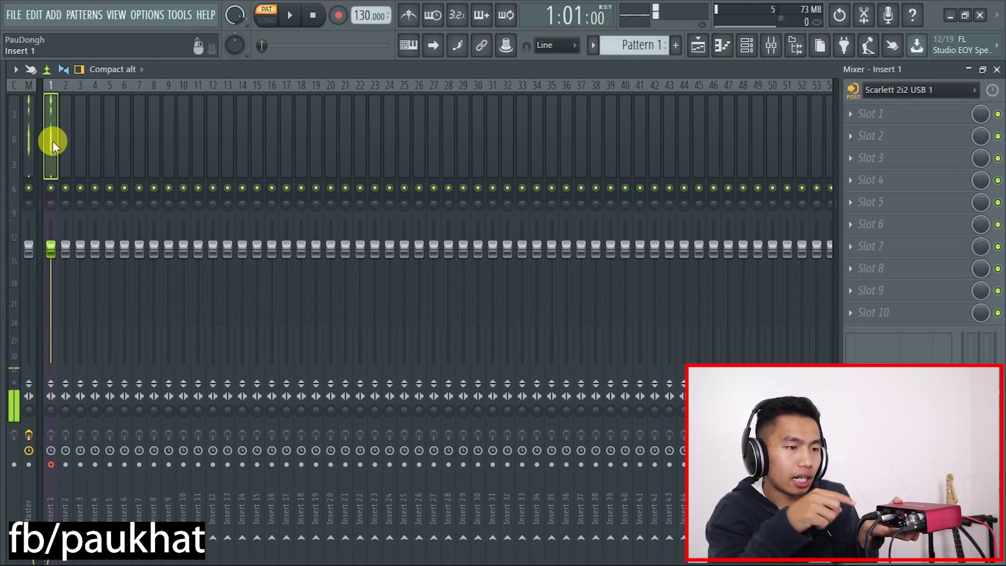
Step: Switch the mixer to the Wide alt layout and show the track levels as waveforms
{"action": "left_click", "coordinate": [79, 69]}
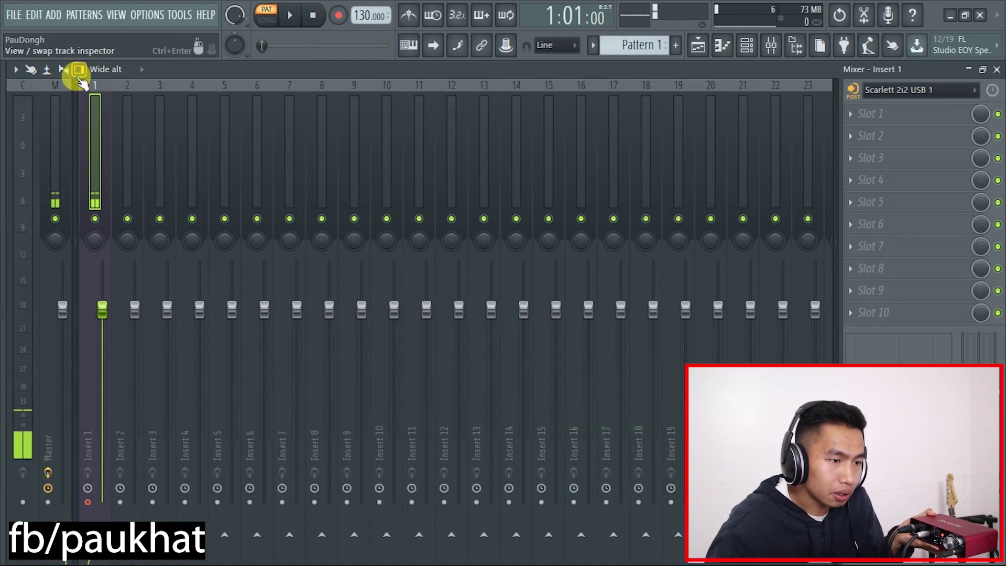
{"action": "left_click", "coordinate": [47, 69]}
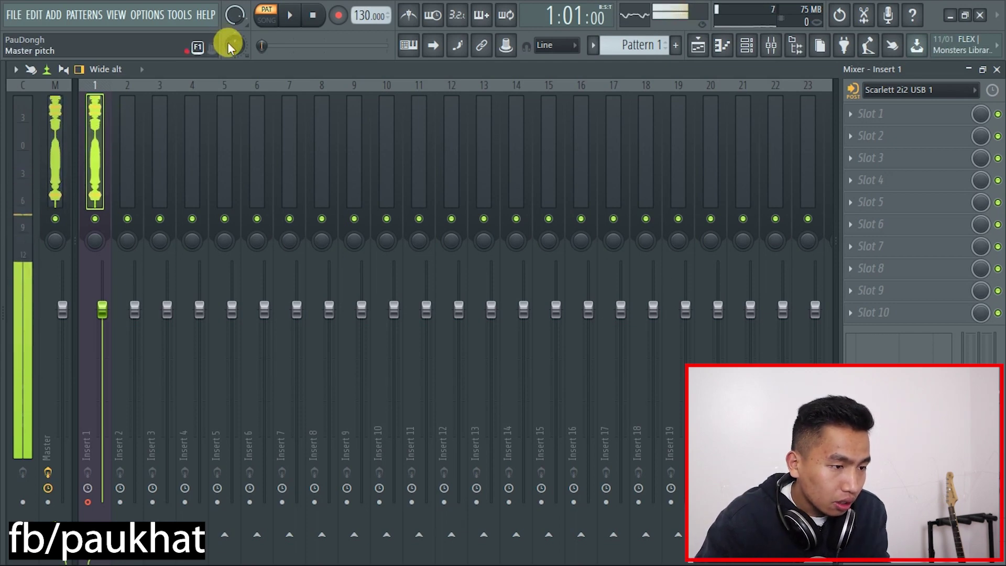
Step: Load Edison into the first effect slot of Insert 1 and record a voice take of about 3 seconds
{"action": "left_click", "coordinate": [845, 112]}
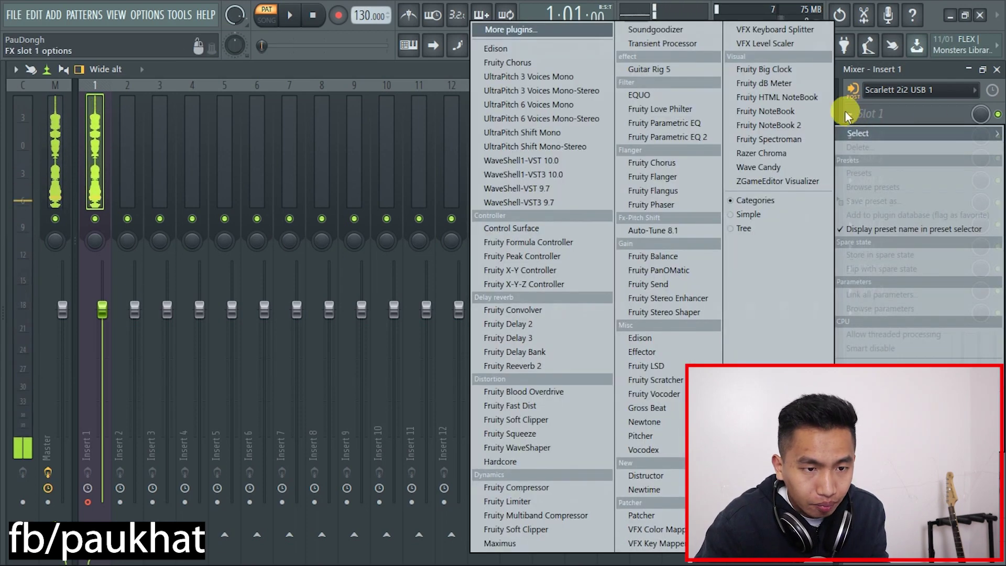
{"action": "left_click", "coordinate": [517, 48]}
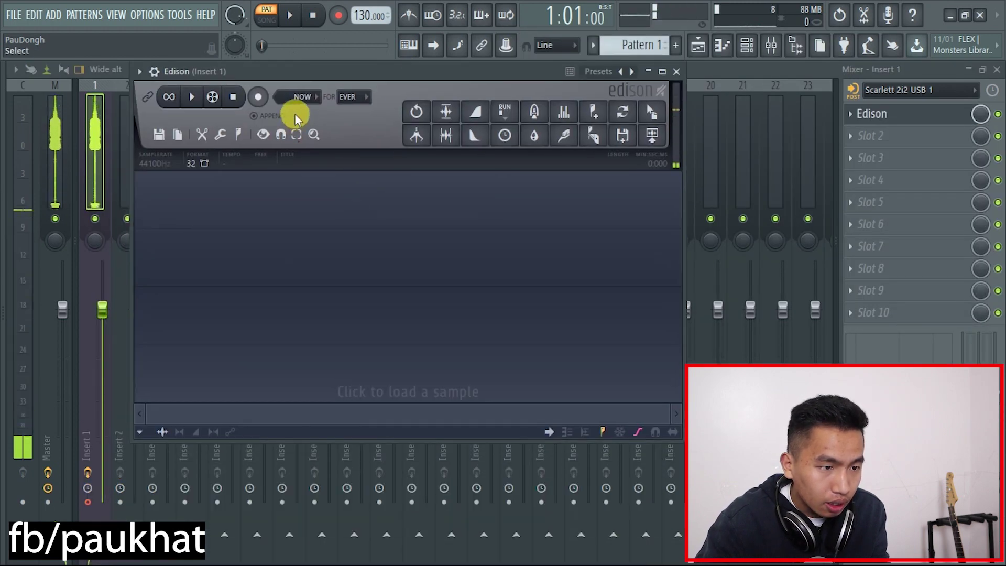
{"action": "left_click", "coordinate": [257, 97]}
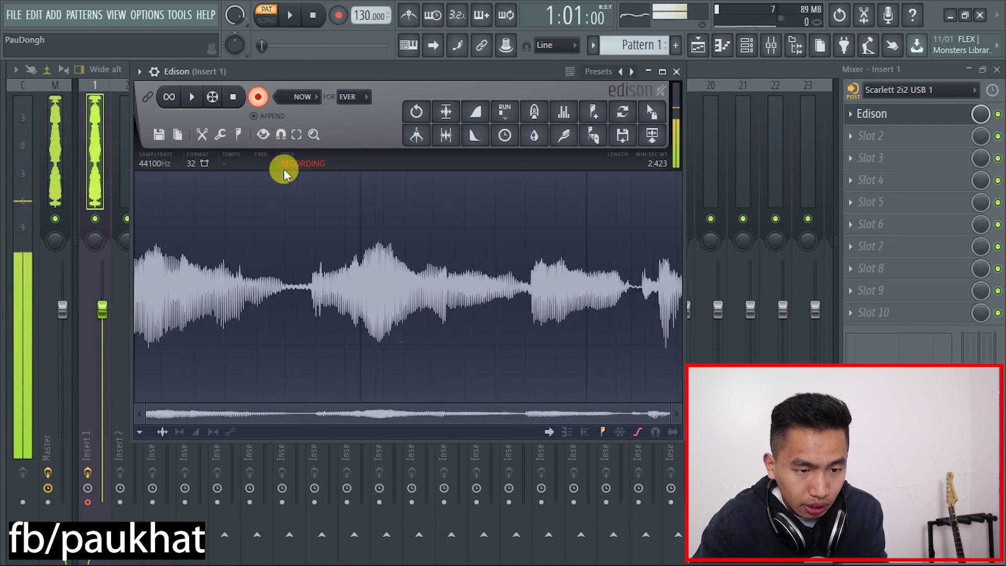
{"action": "key", "text": "space"}
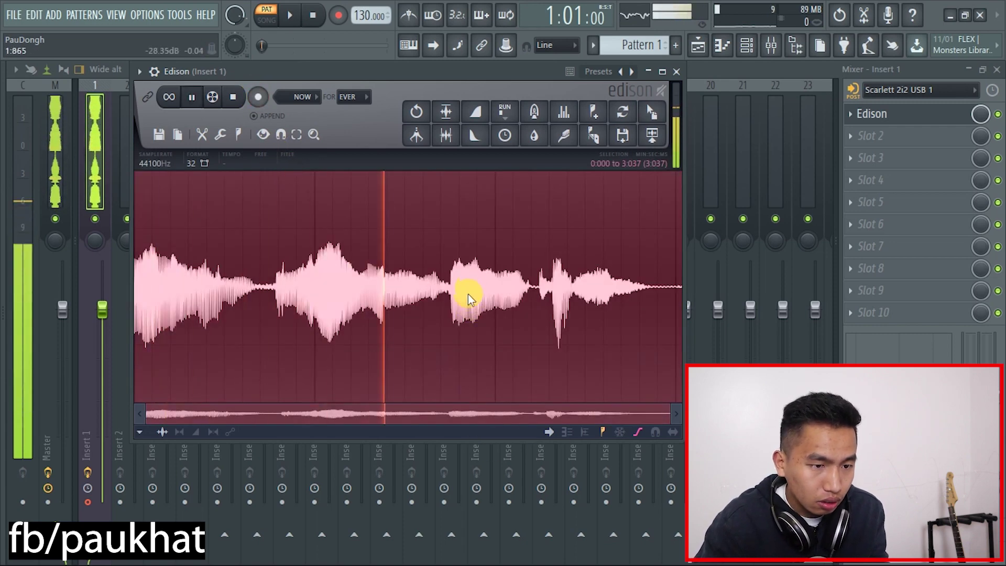
{"action": "left_click", "coordinate": [192, 98]}
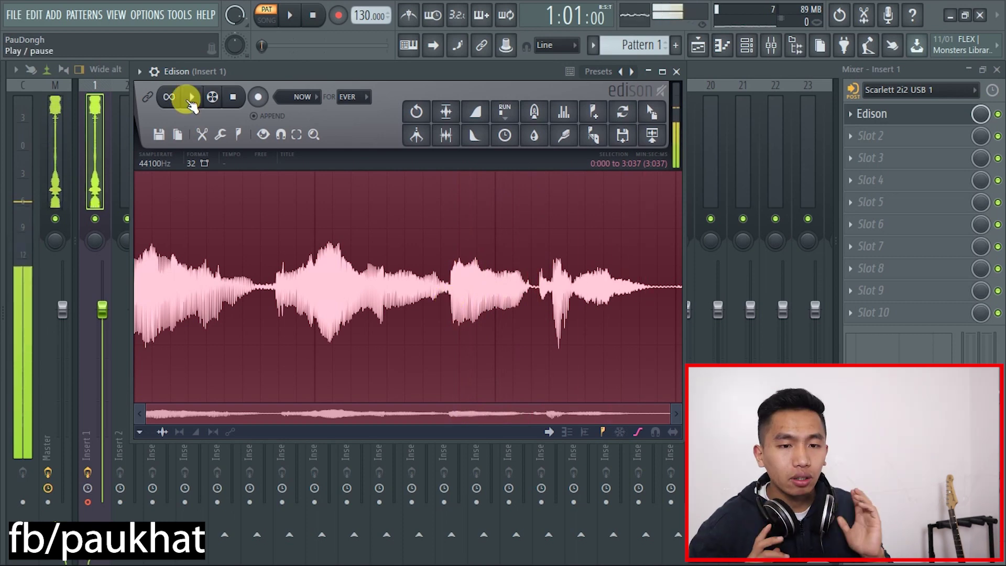
Step: Send the Edison recording to the playlist as an audio clip and place it at bar 1 of Track 1
{"action": "left_click", "coordinate": [620, 116]}
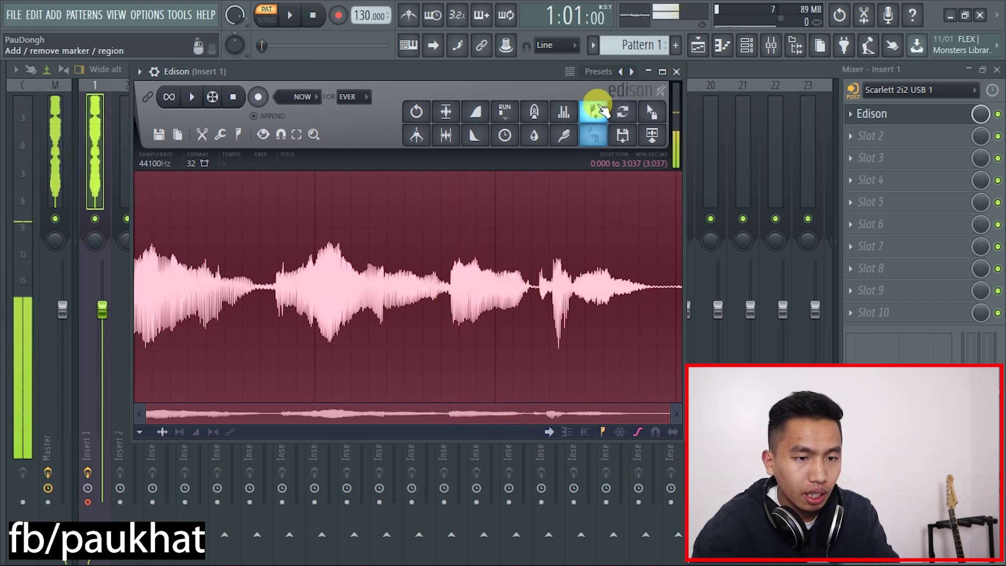
{"action": "left_click", "coordinate": [652, 137]}
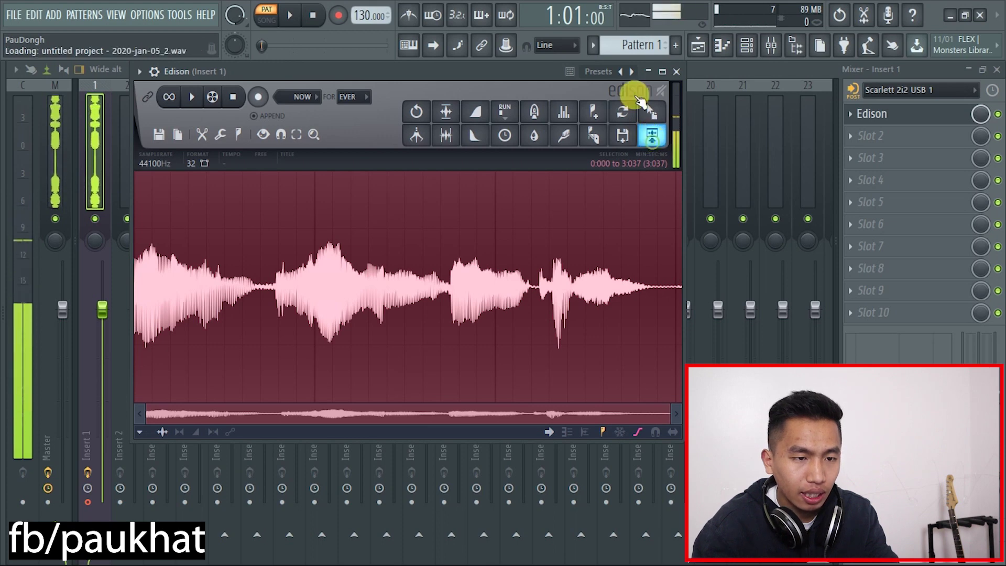
{"action": "left_click", "coordinate": [698, 45]}
{"action": "left_click_drag", "start_coordinate": [286, 147], "coordinate": [247, 137]}
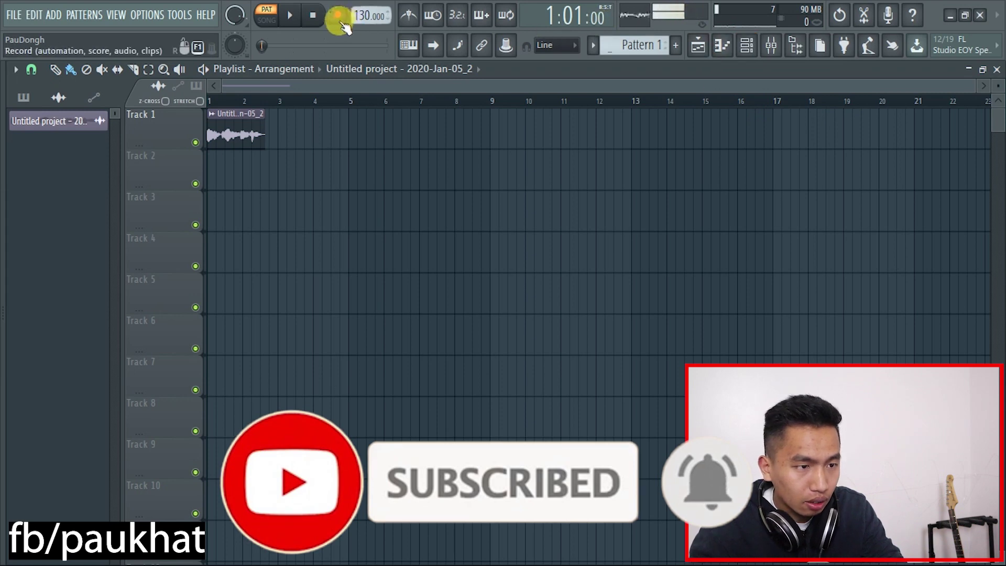
Step: Record audio into the playlist as a clip about 10 bars long on Track 2, turning the metronome off during the take
{"action": "left_click", "coordinate": [338, 17]}
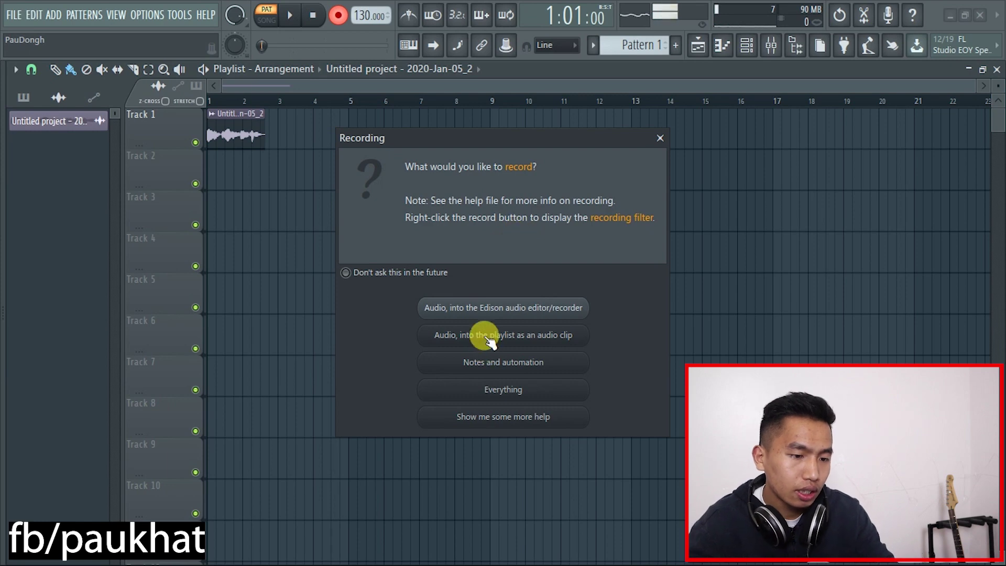
{"action": "left_click", "coordinate": [488, 336]}
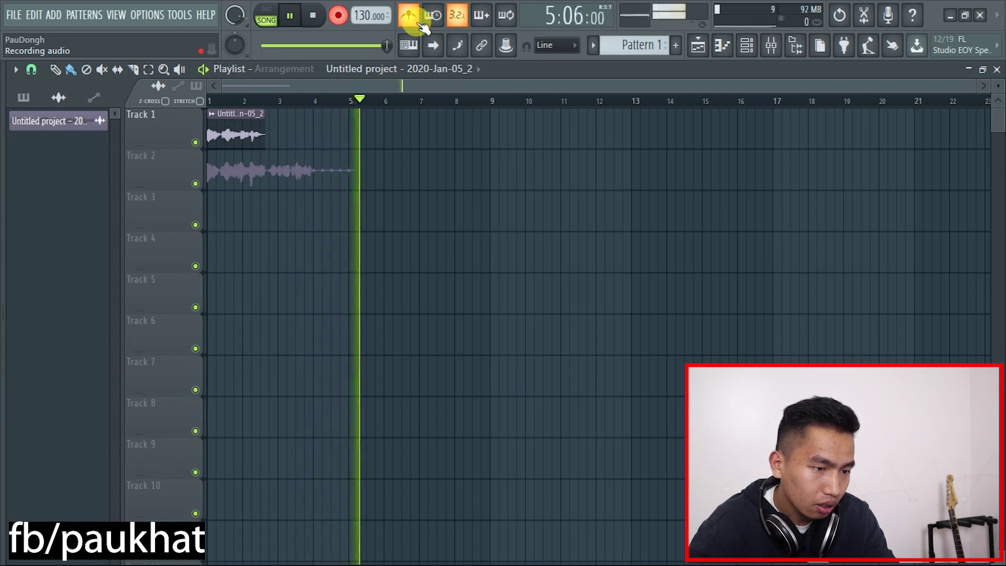
{"action": "left_click", "coordinate": [409, 15]}
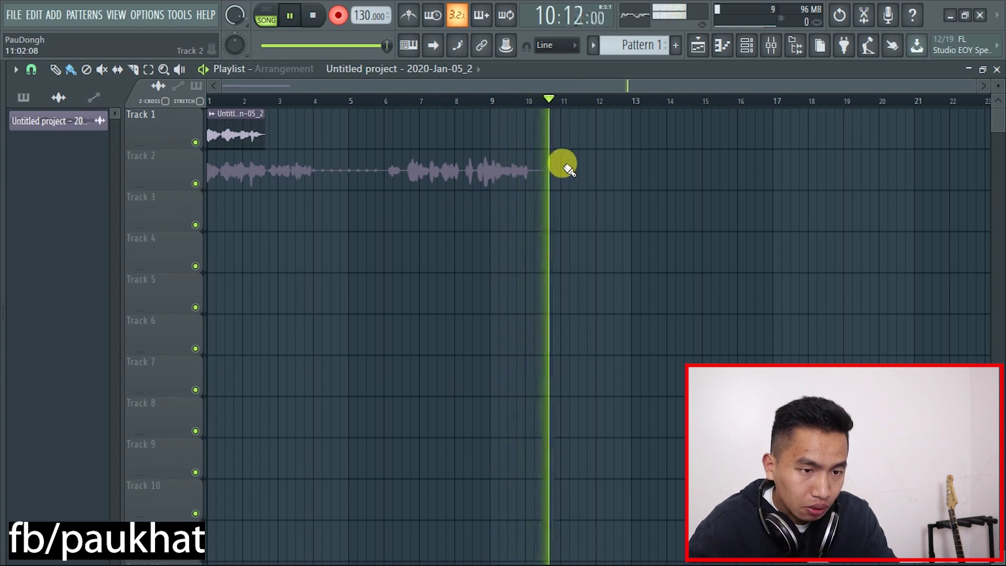
{"action": "left_click", "coordinate": [338, 16]}
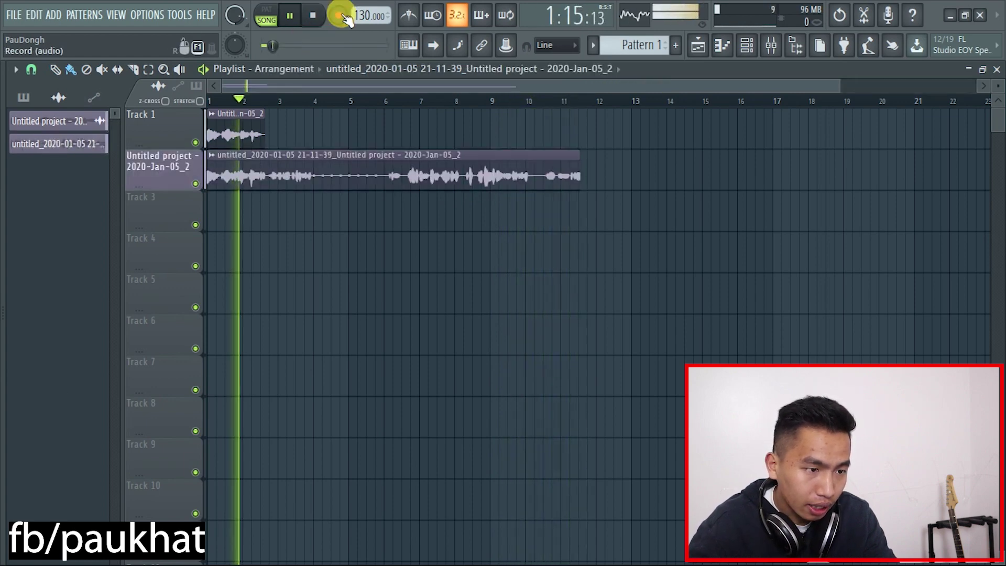
{"action": "left_click", "coordinate": [313, 16]}
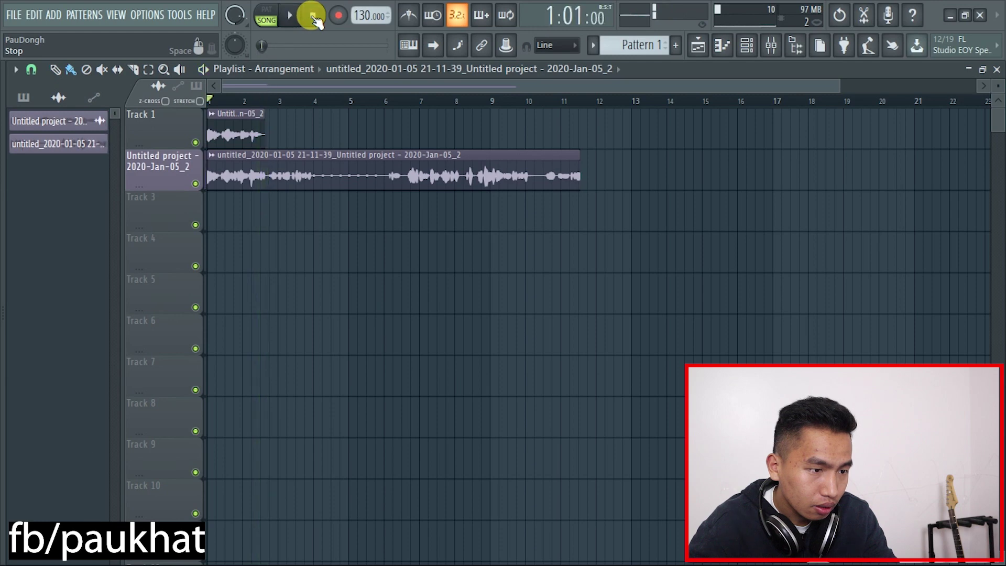
Step: Arm recording again and open the choice of what to record
{"action": "left_click", "coordinate": [339, 15]}
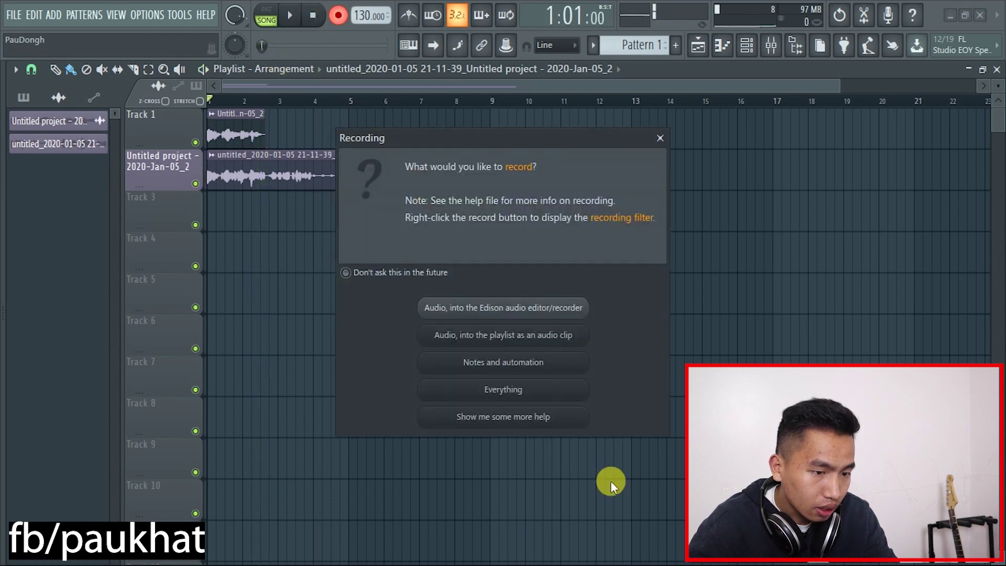